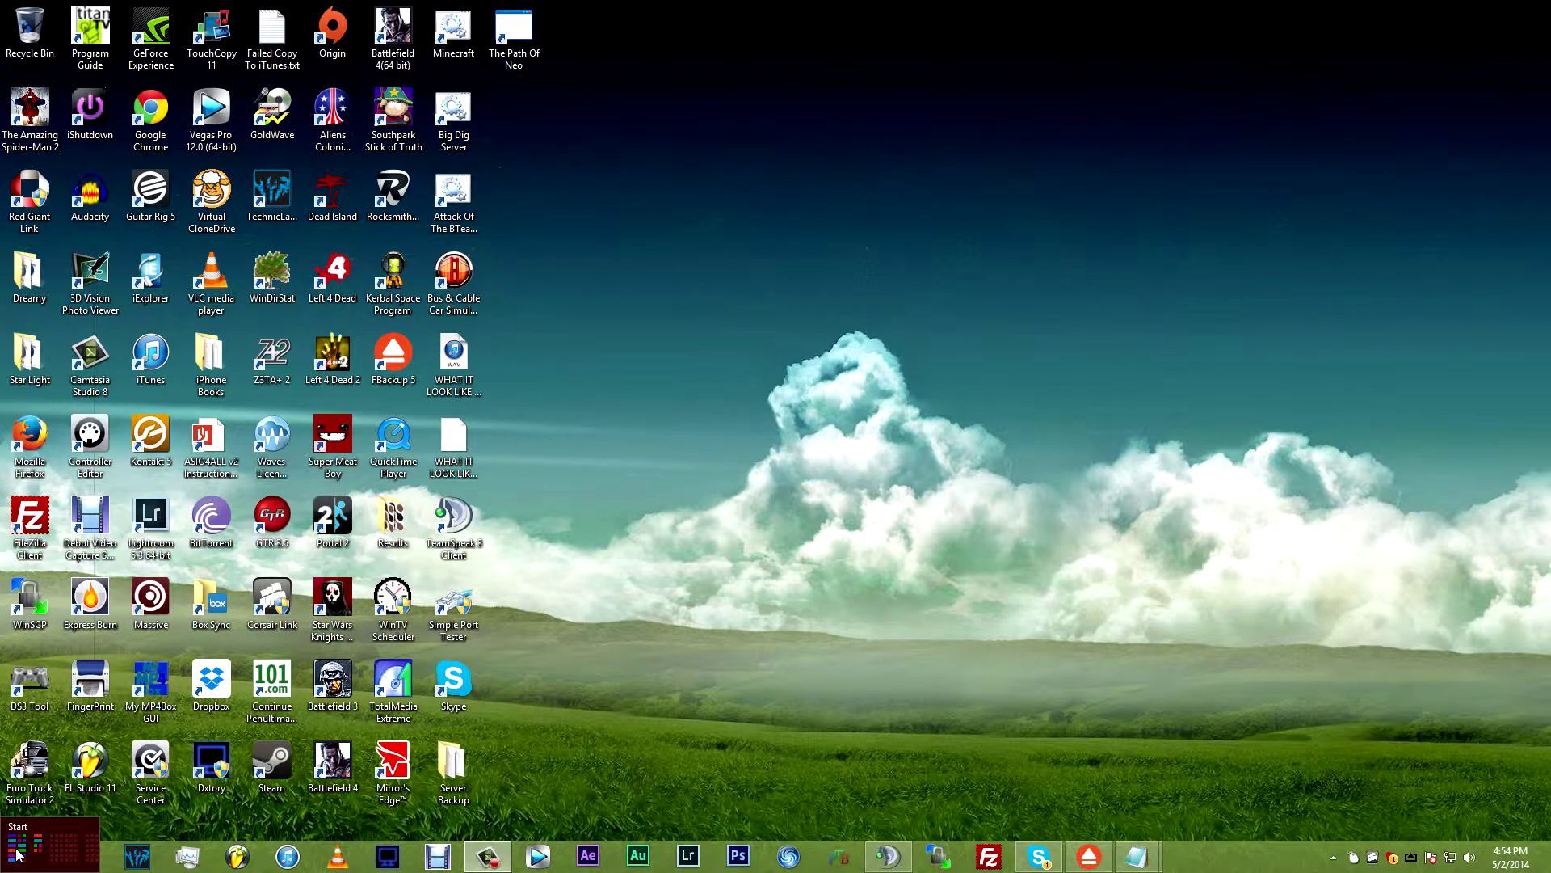
Bring up the Start screen to search for cmd.
left_click(12, 854)
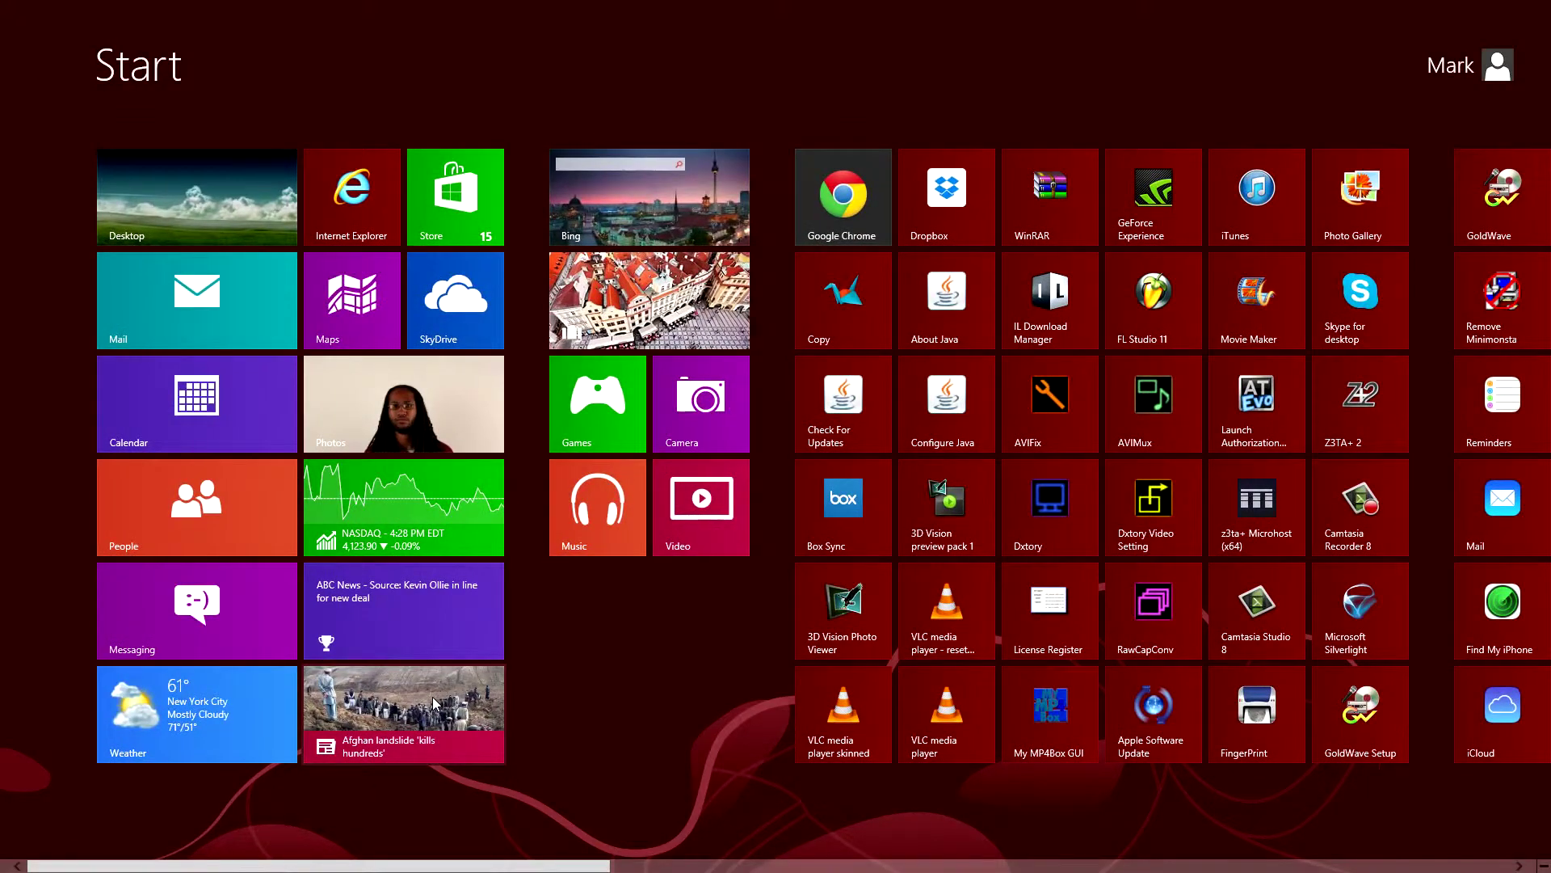
type("c")
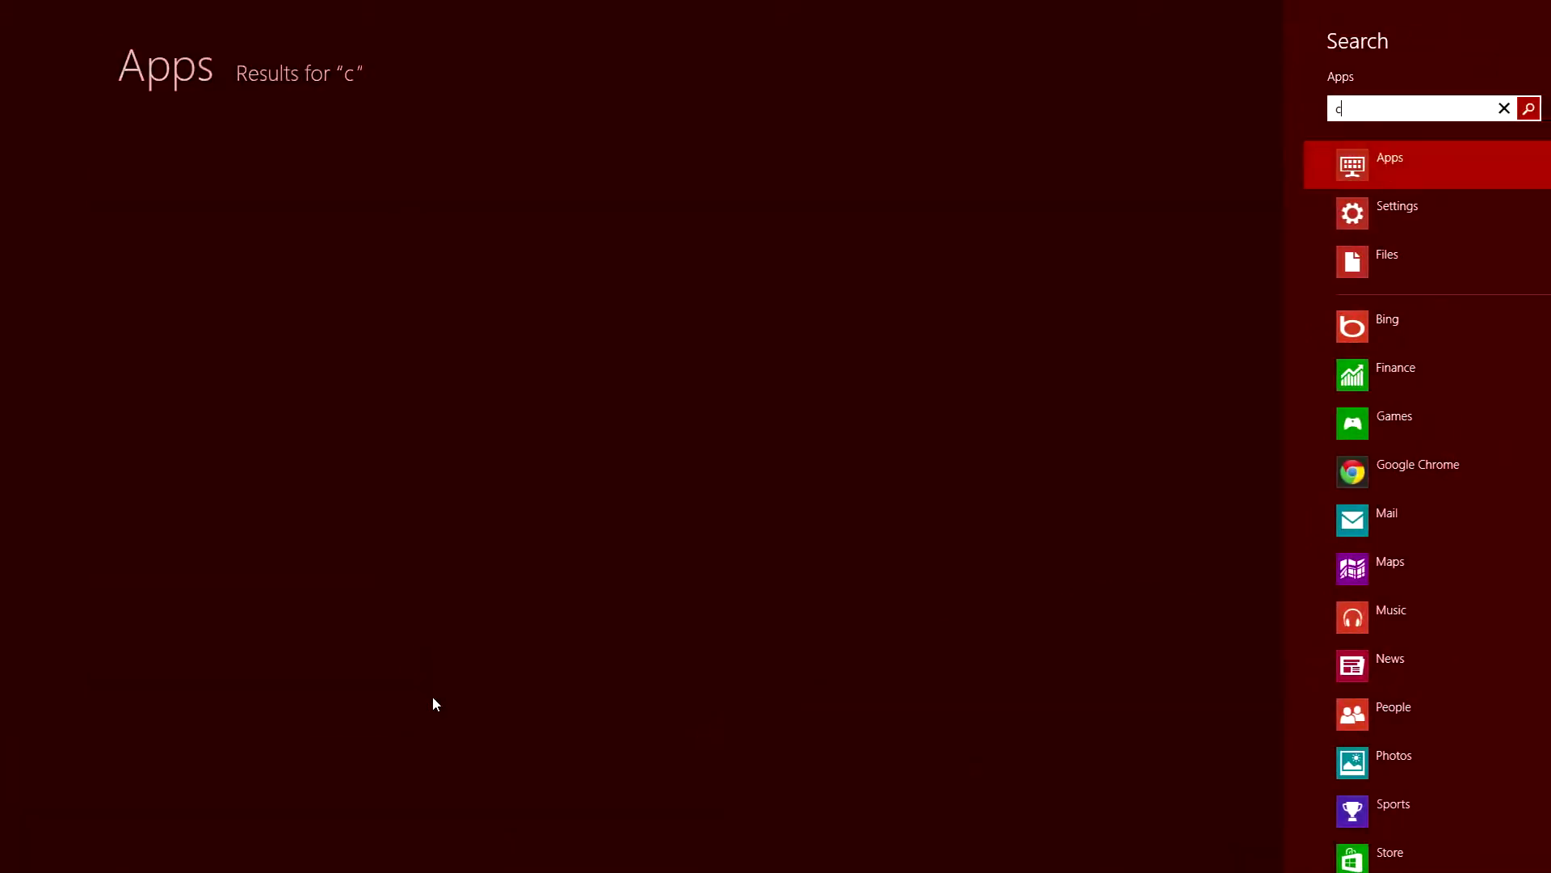
type("md")
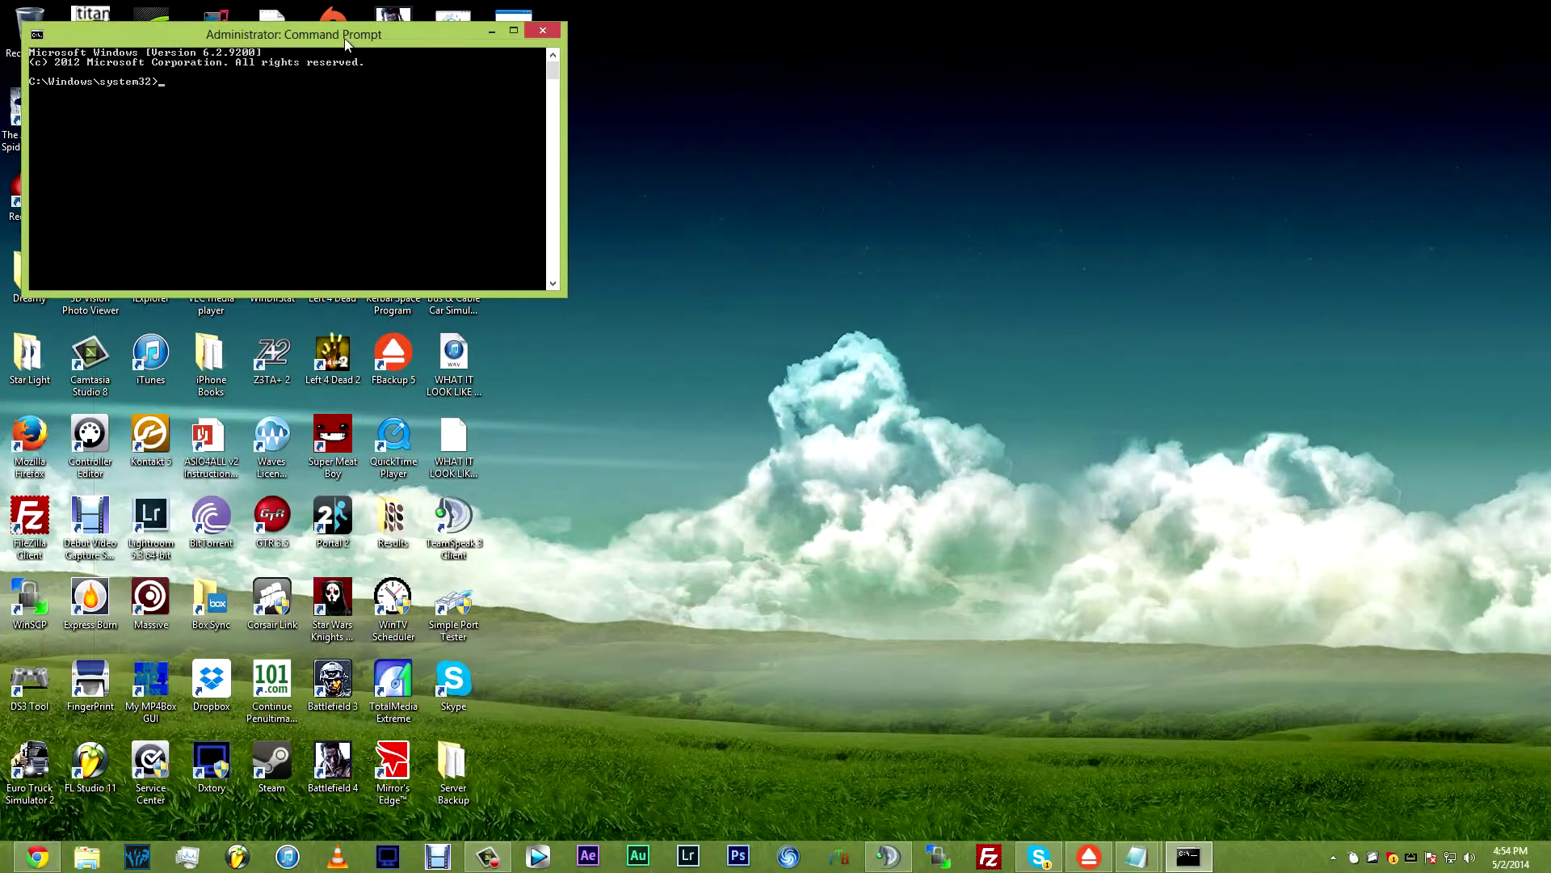
Center the Command Prompt window and run 'control userpasswords2'.
left_click_drag(350, 36, 832, 183)
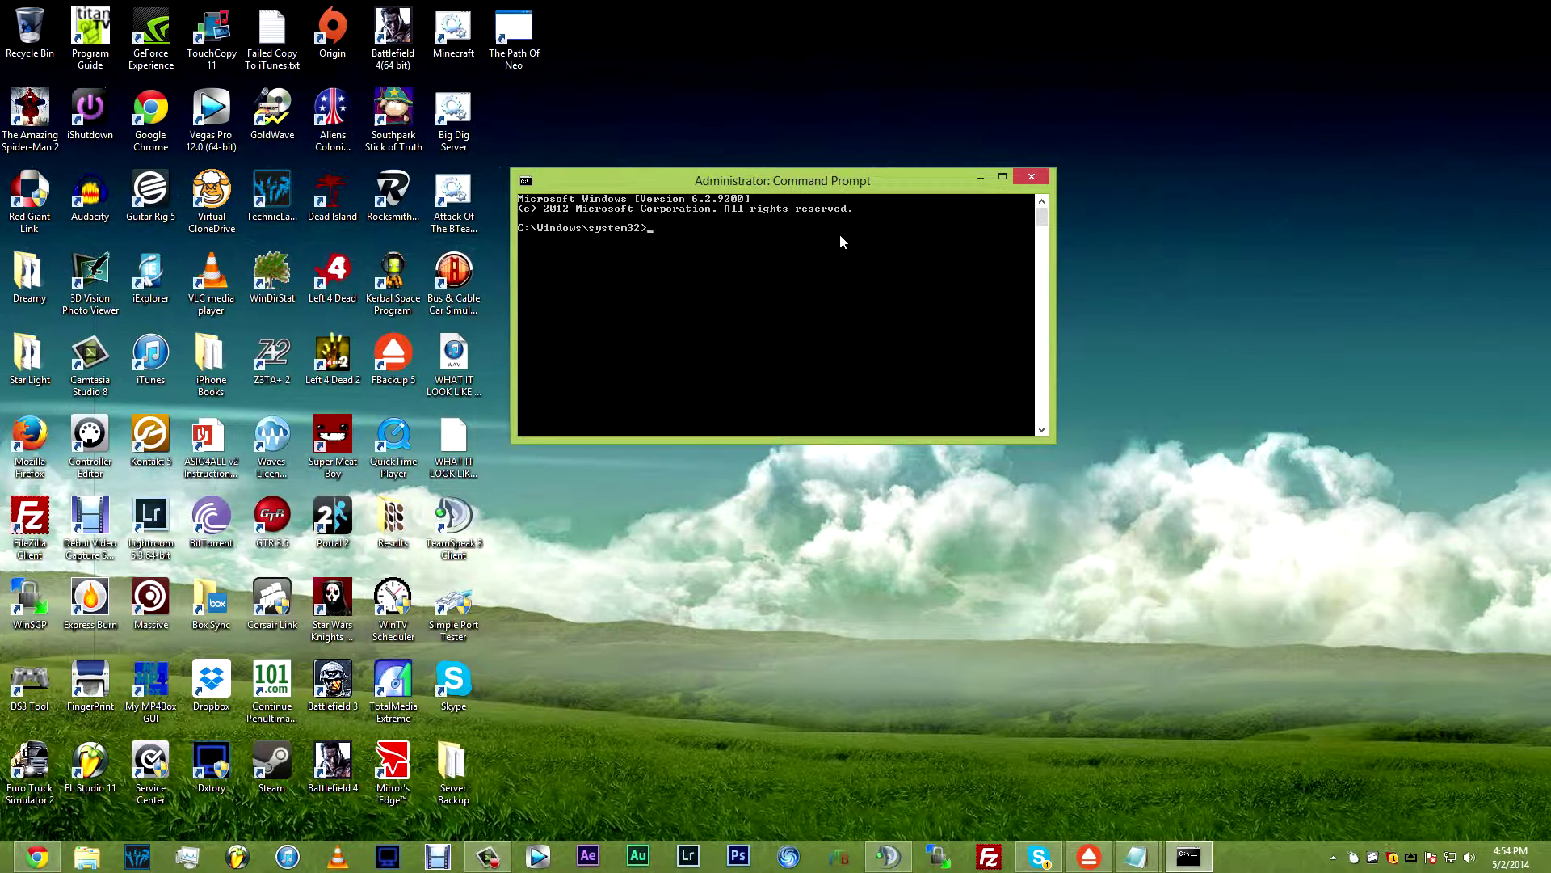
type("control userpasswo")
type("rds2")
key("Return")
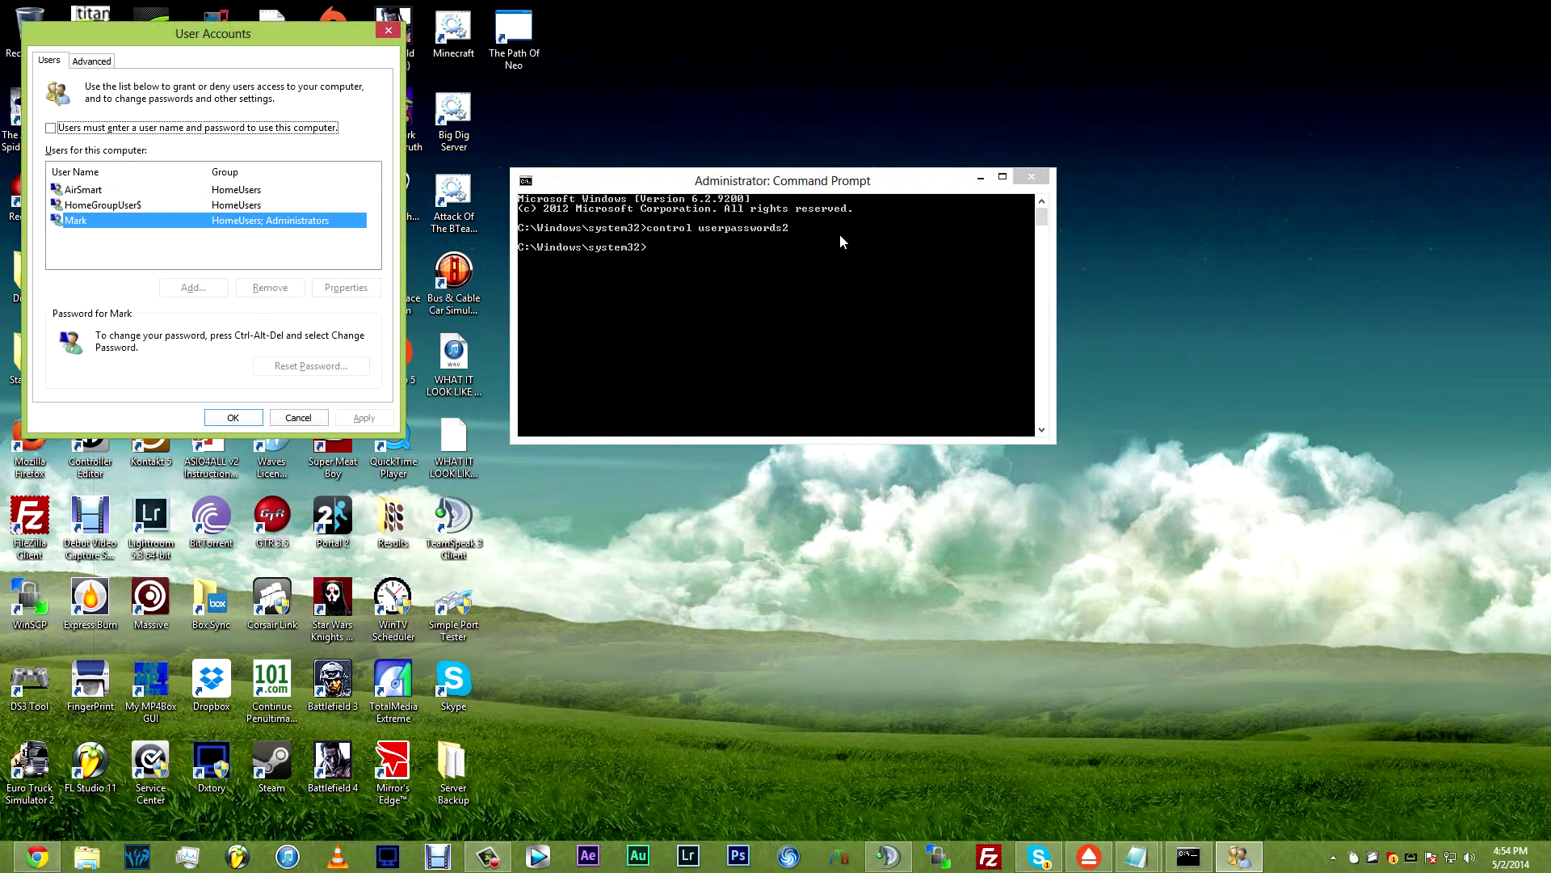
Move User Accounts beside Command Prompt, uncheck 'Users must enter a user name and password', and apply.
left_click_drag(227, 34, 1092, 133)
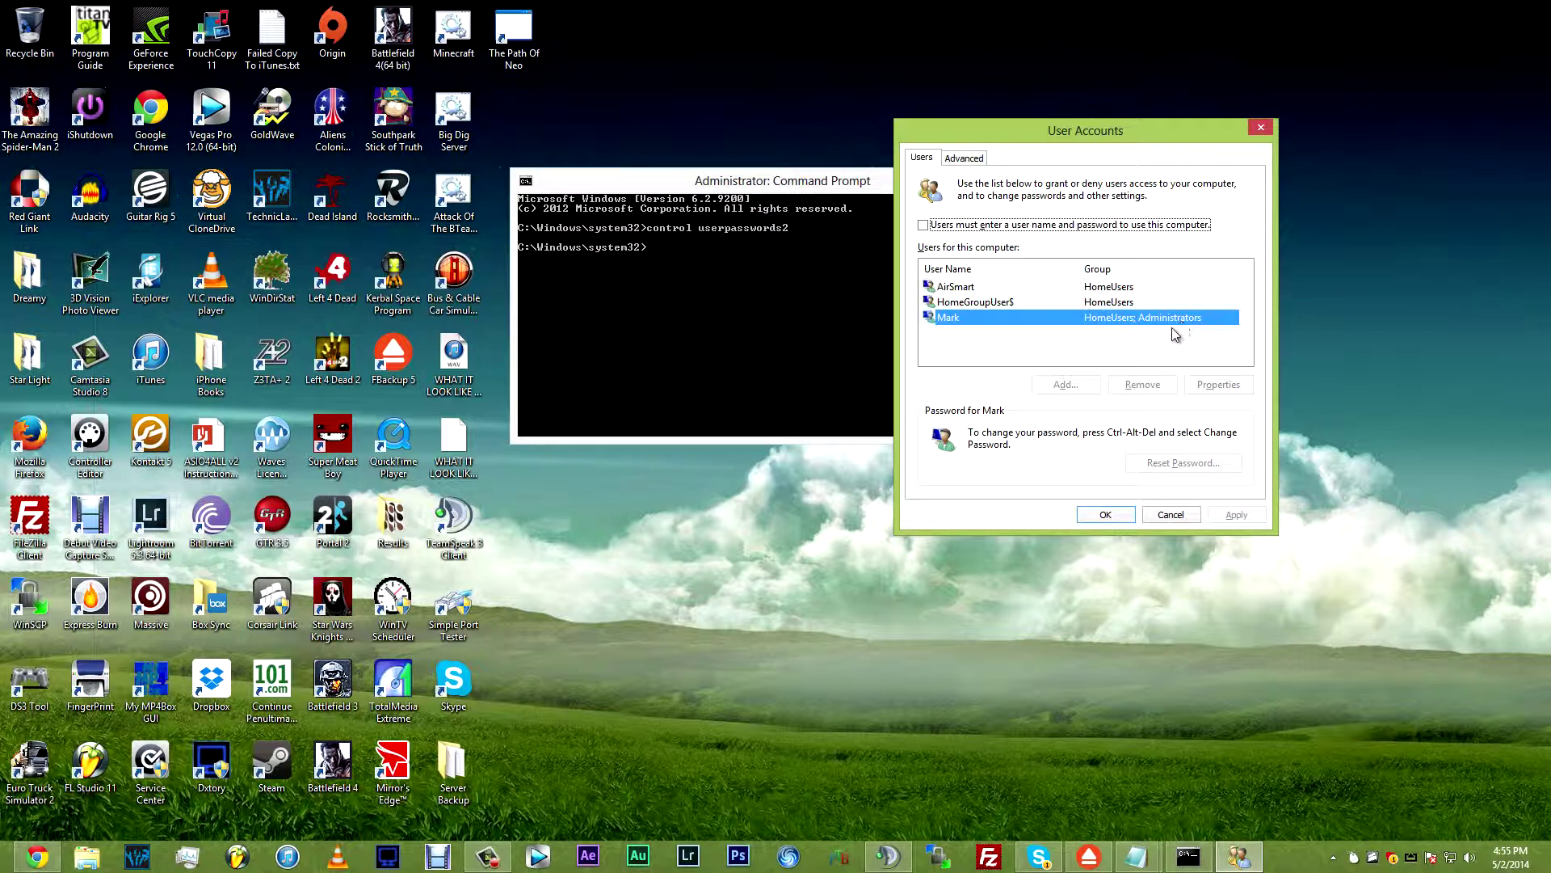
left_click(924, 226)
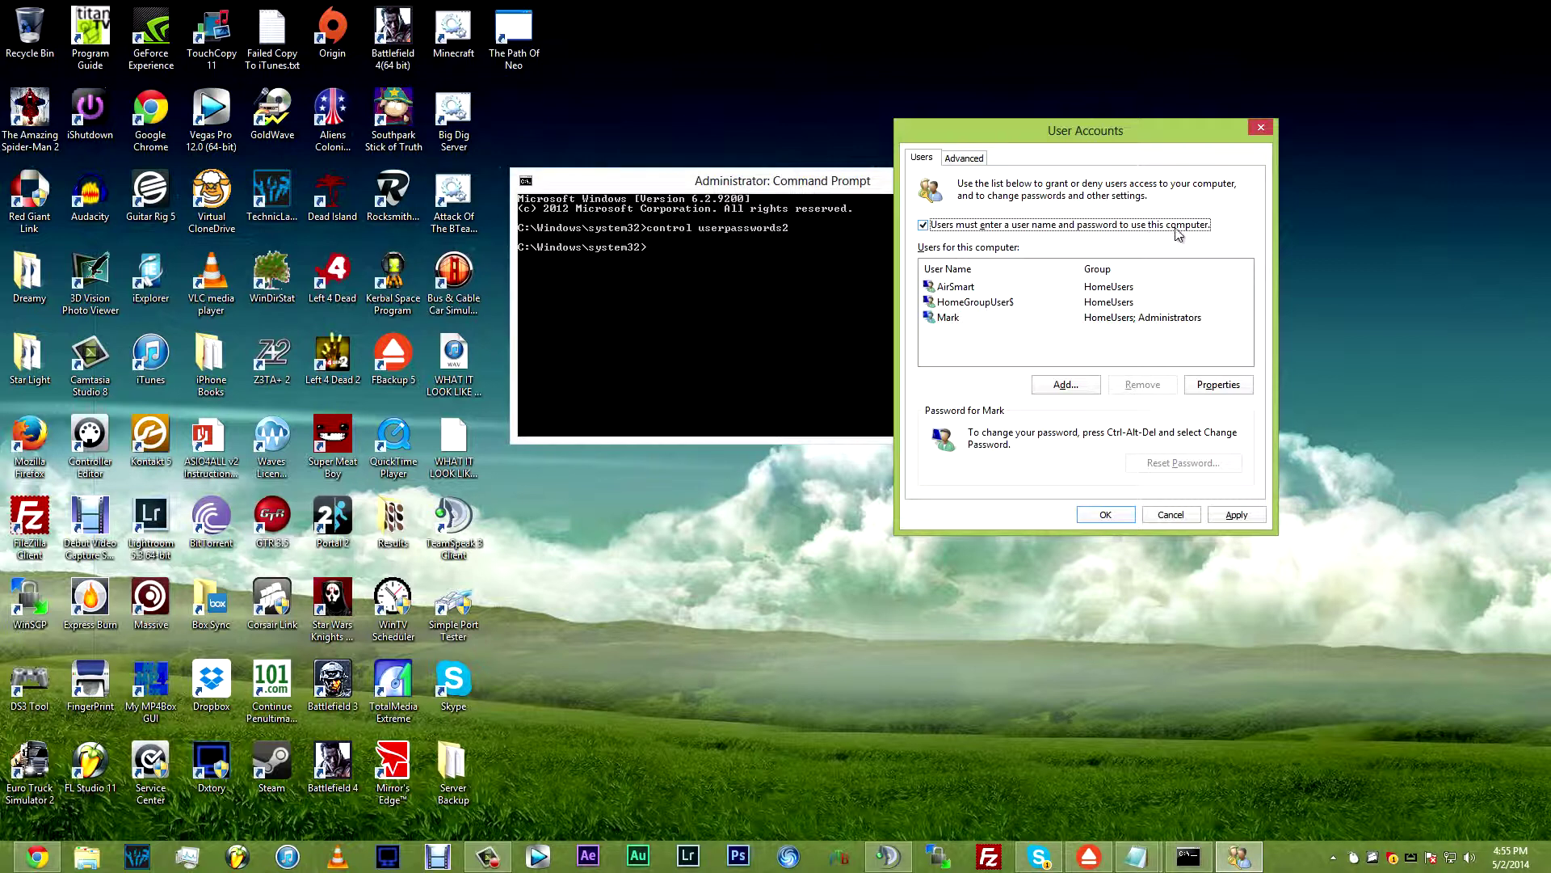
left_click(1119, 231)
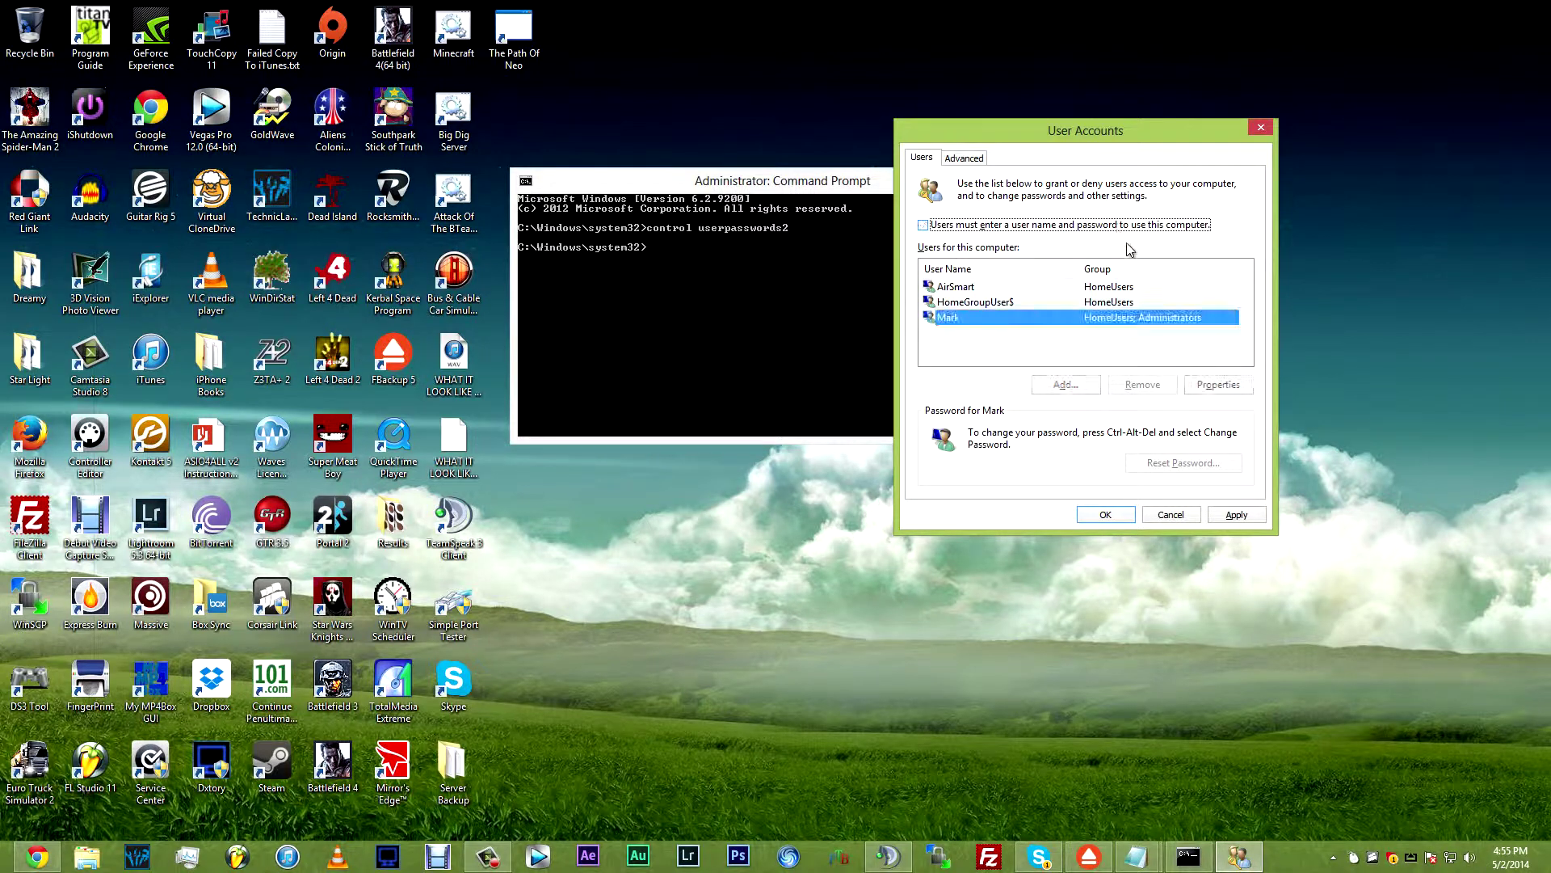
left_click(1234, 517)
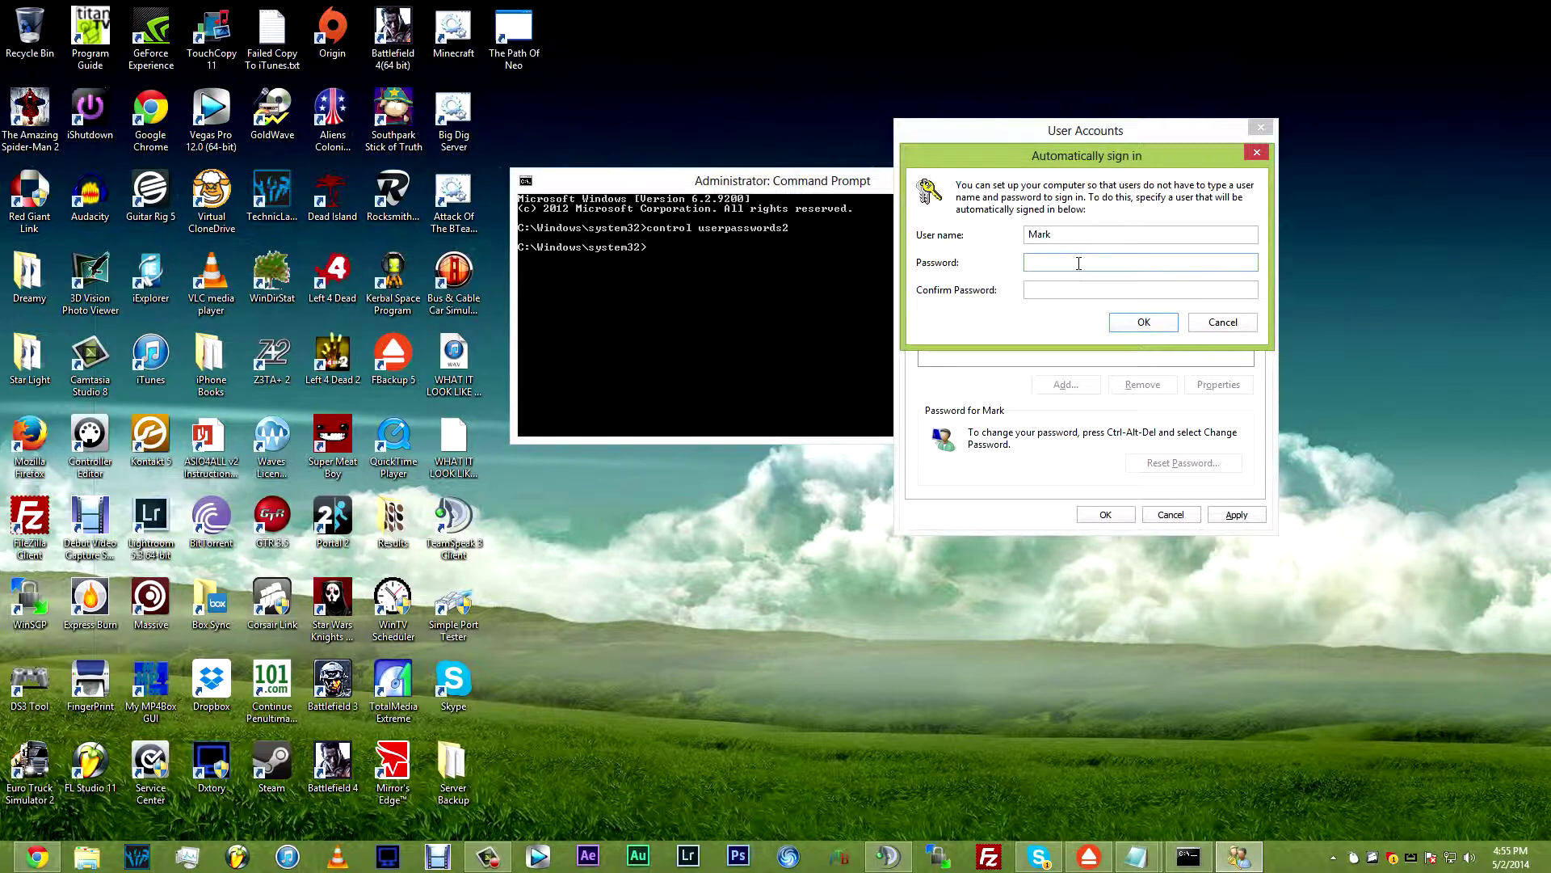
type("************")
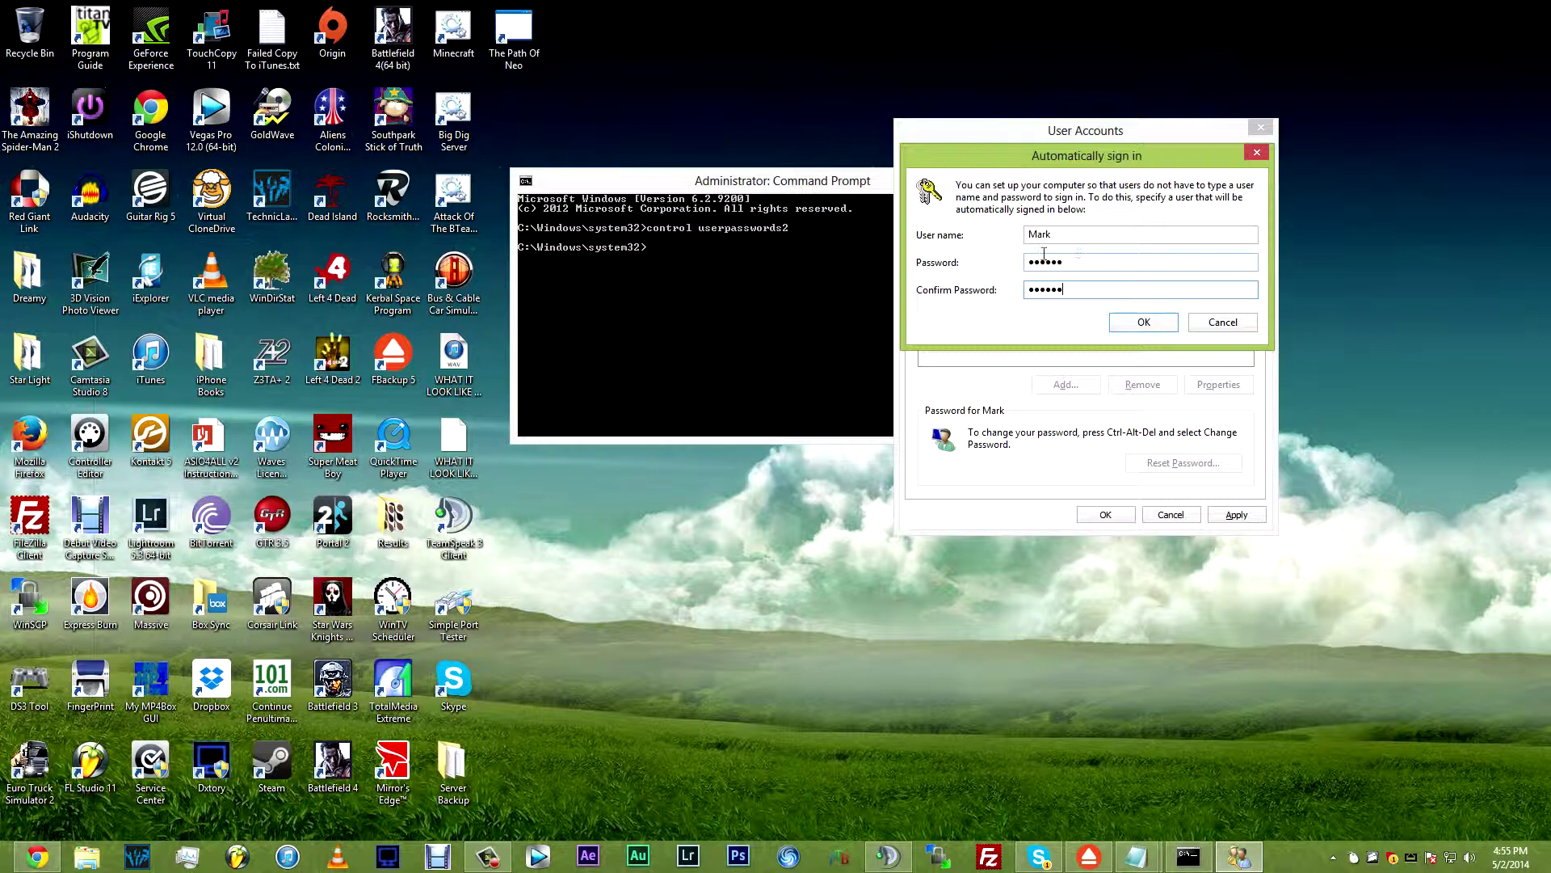
Confirm Mark's password for automatic sign-in and close User Accounts with OK.
left_click(1168, 326)
left_click(1122, 520)
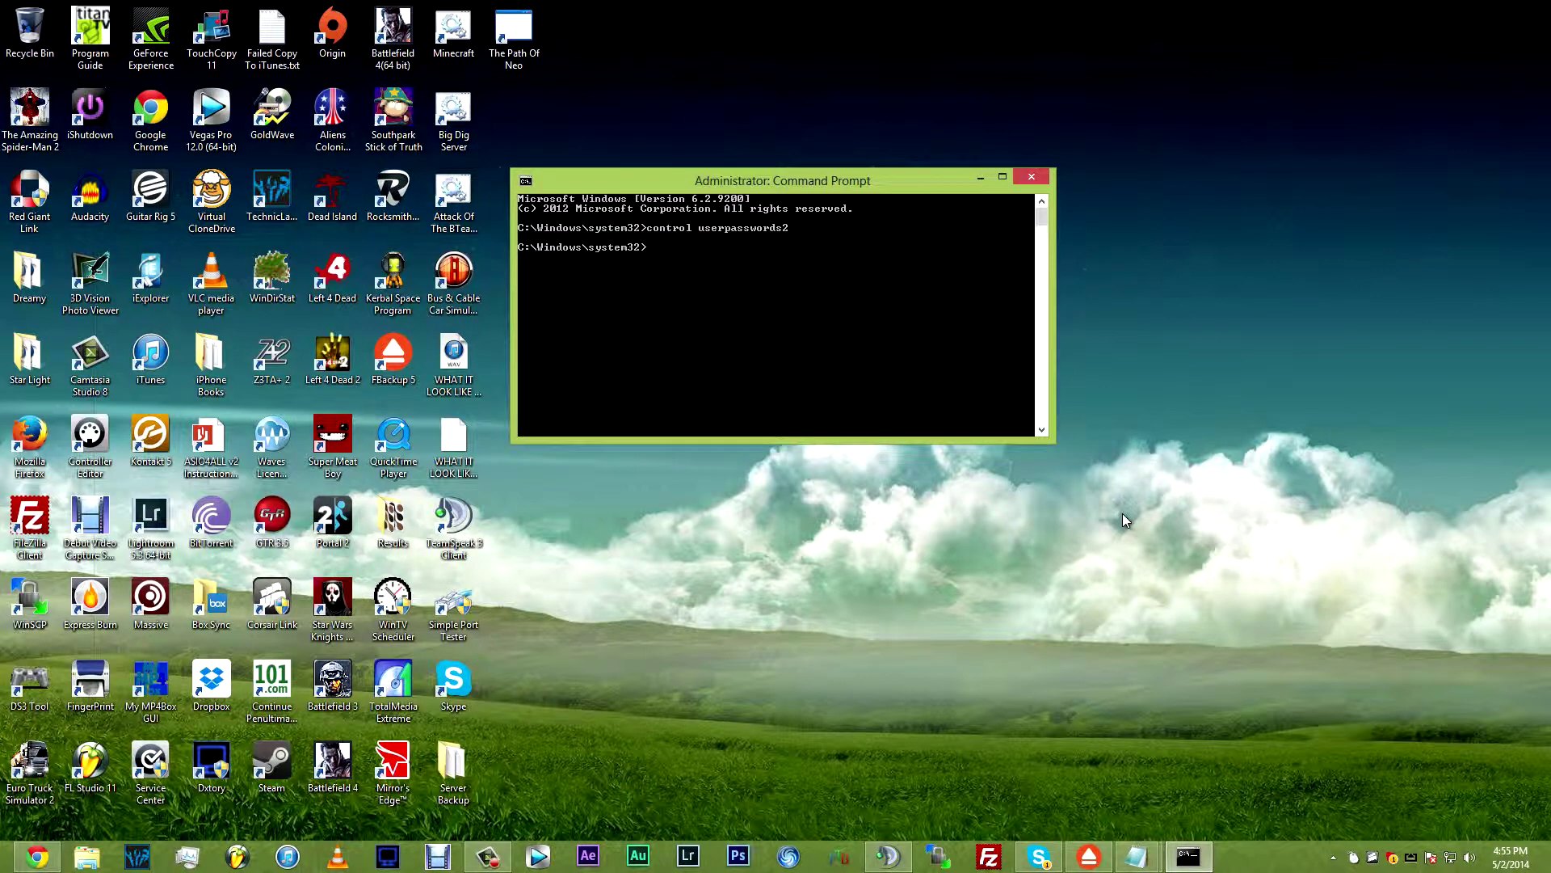